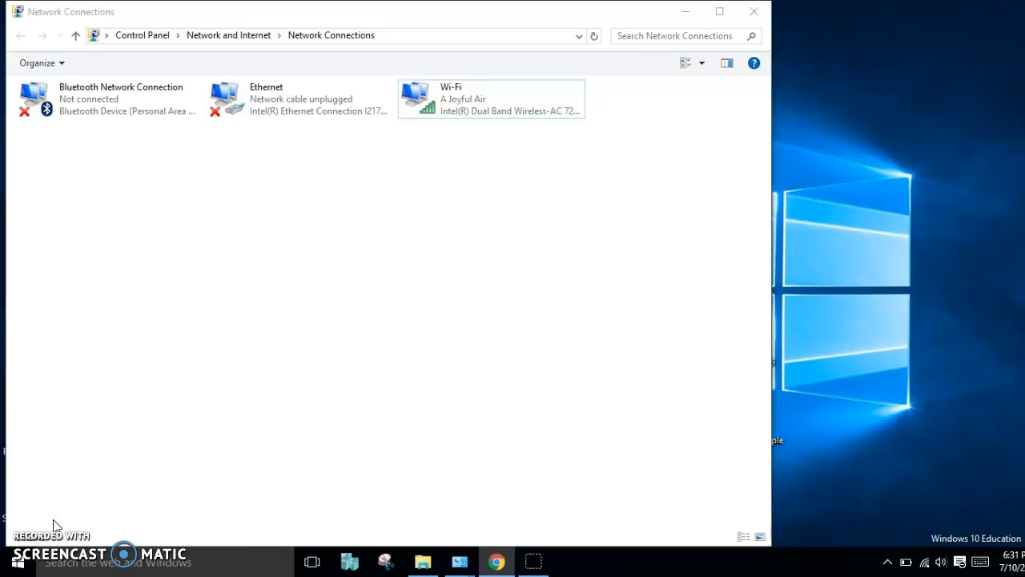
Switch to Hyper-V Manager and start creating a new virtual machine on the local server.
click(249, 453)
click(350, 565)
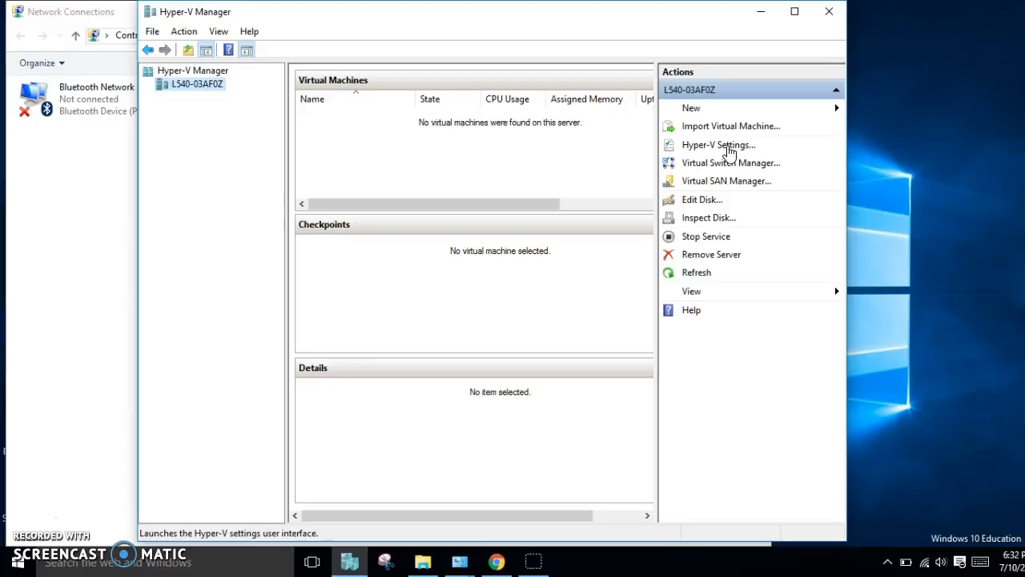
click(732, 111)
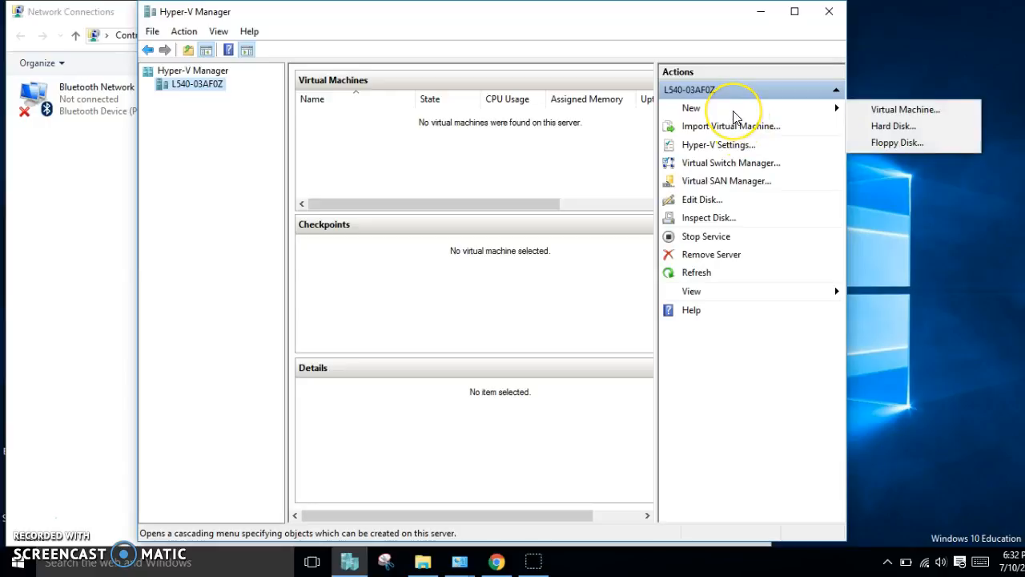
click(885, 113)
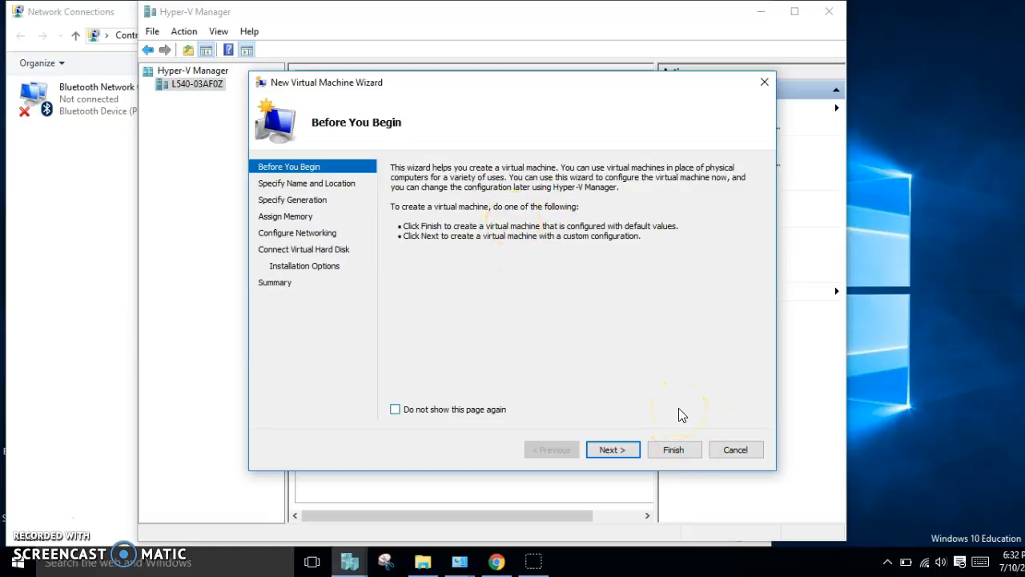
Name the virtual machine with the owner's first name followed by "VM", keeping the default storage location.
click(622, 451)
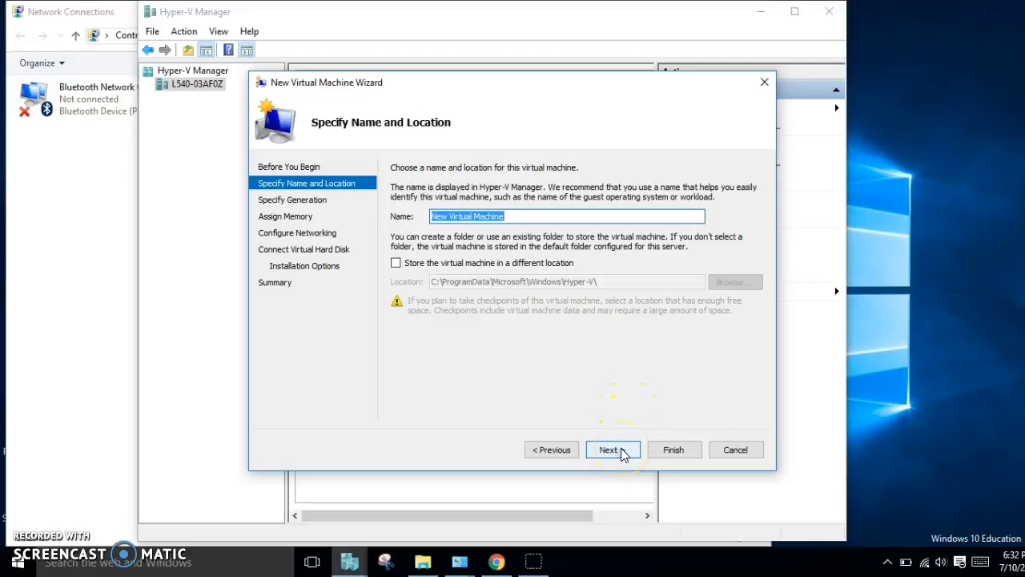
text(Earl VM)
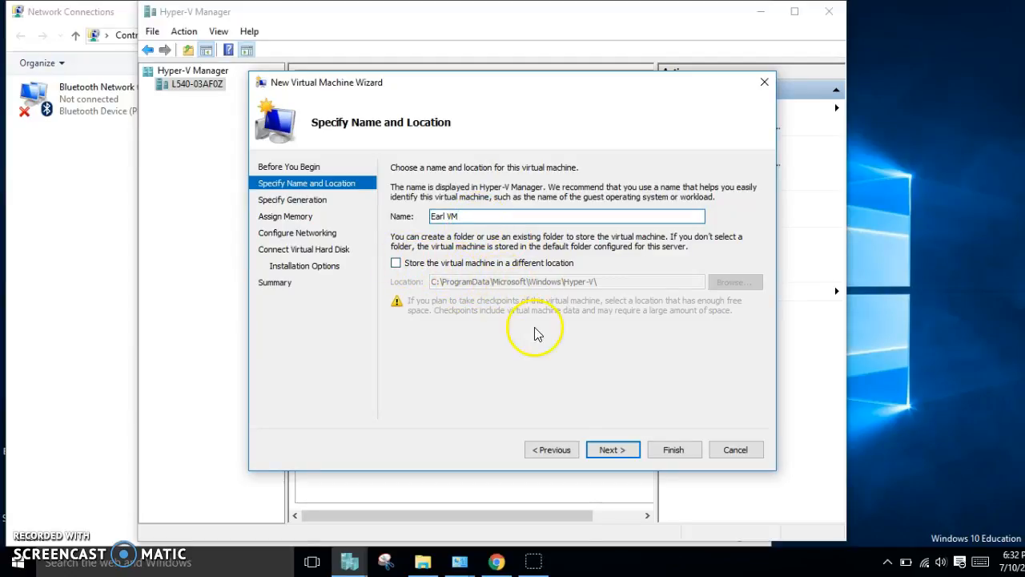
click(614, 451)
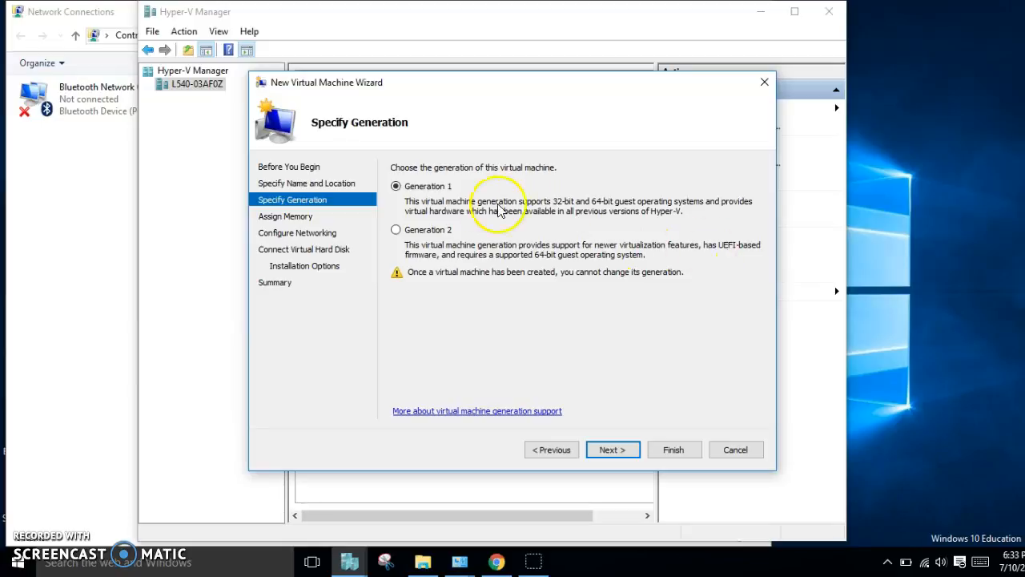
Accept Generation 1 and 1024 MB startup memory with Dynamic Memory, and check the available network connections.
click(613, 449)
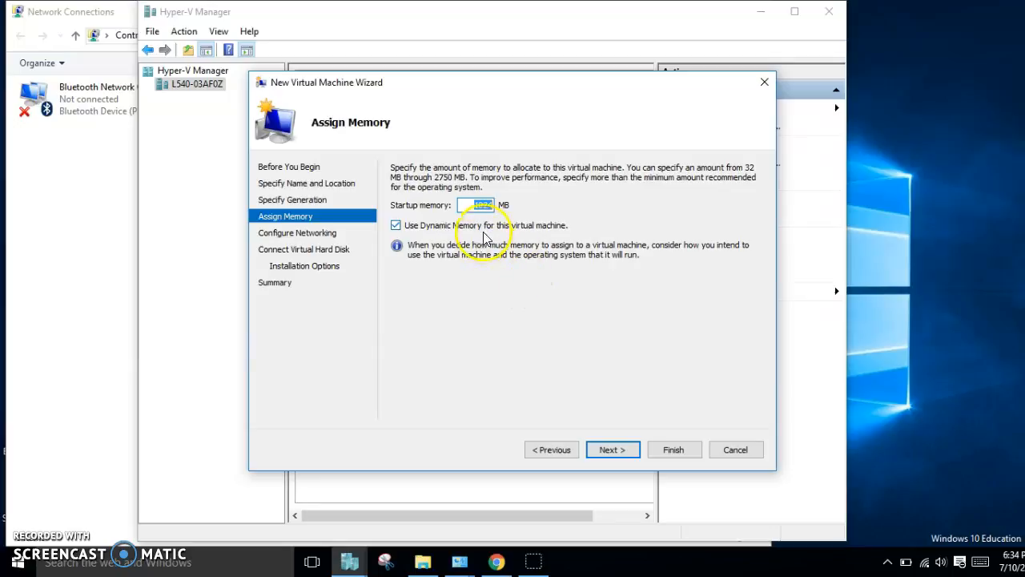
click(614, 450)
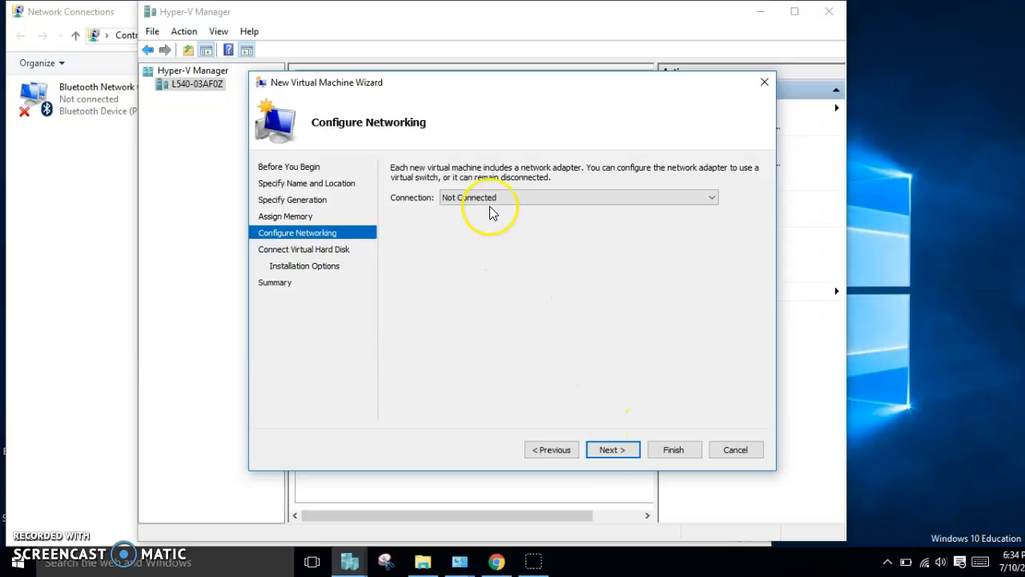
click(486, 198)
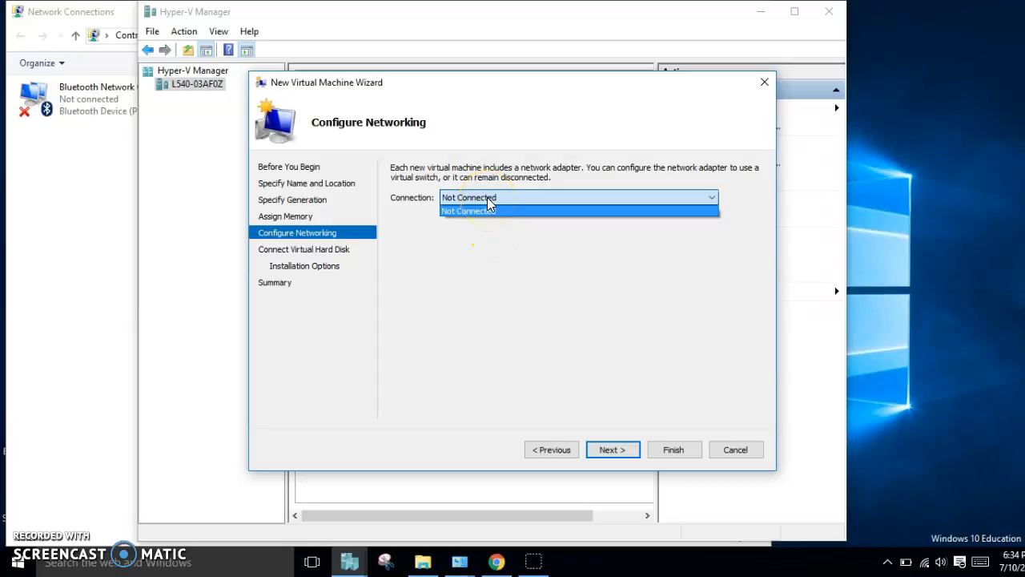
click(488, 198)
Switch to Network Connections and enable Hyper-V Extensible Virtual Switch in the Wi-Fi adapter's properties.
click(96, 247)
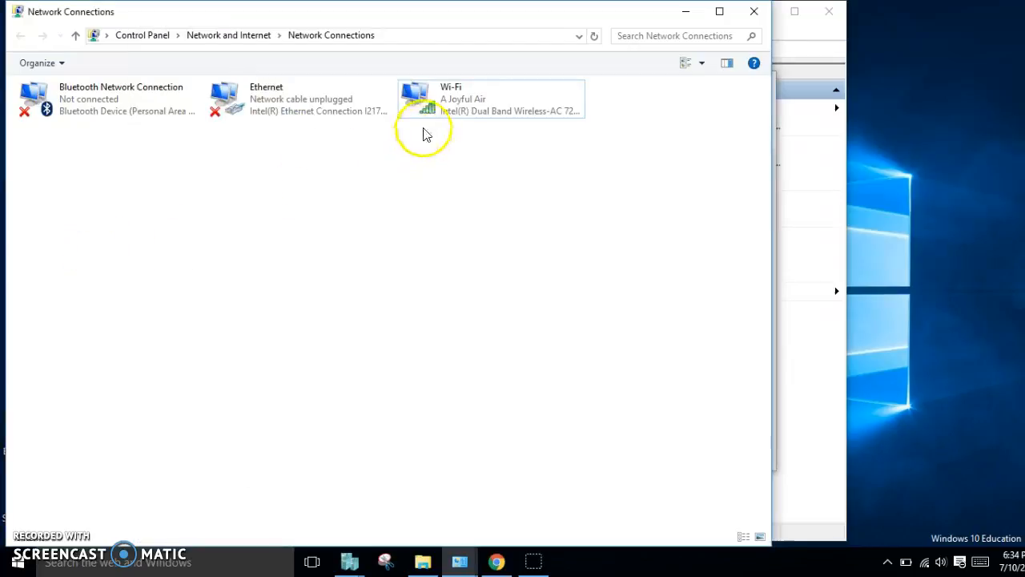
right_click(453, 93)
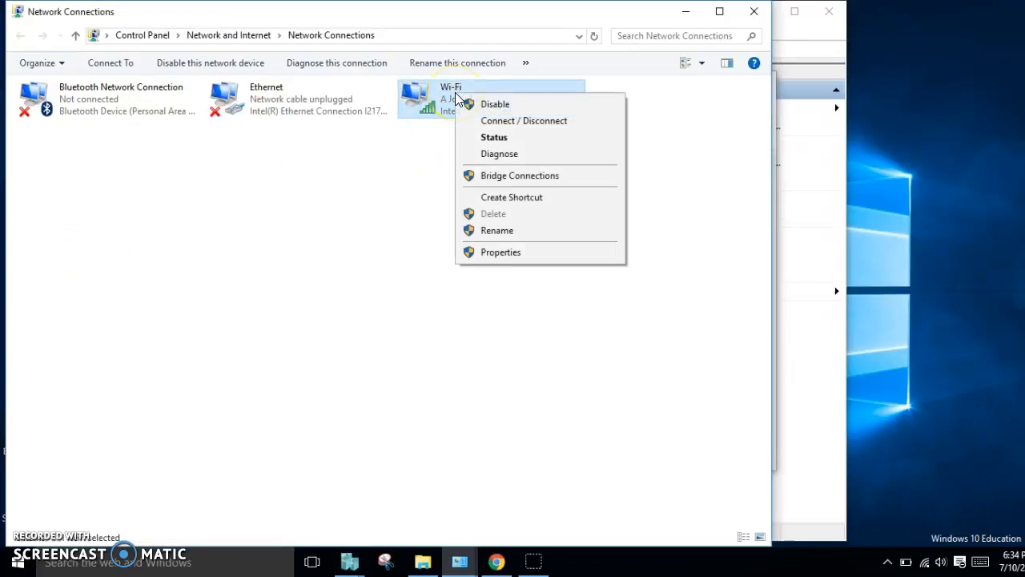
click(519, 251)
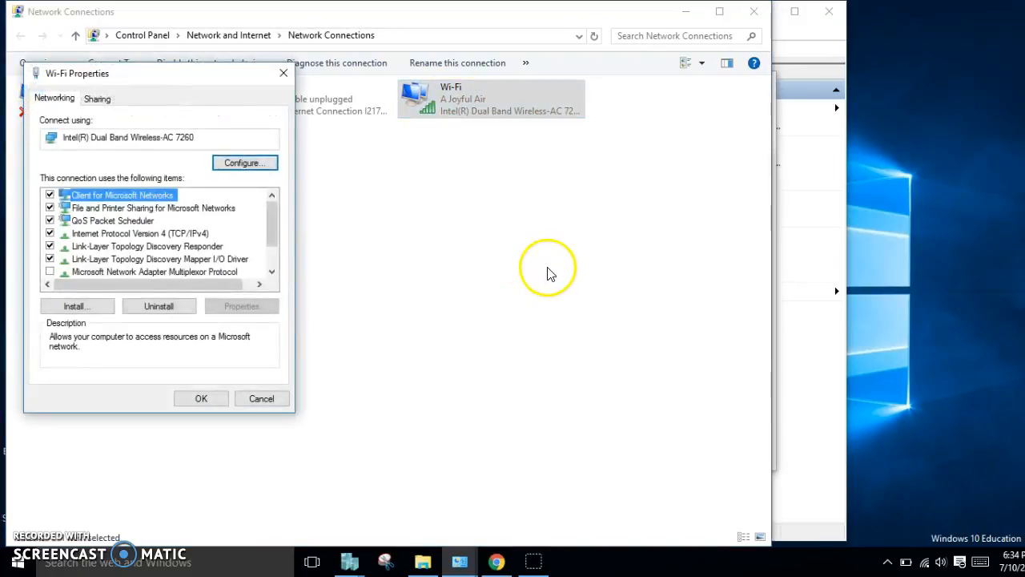
scroll(275, 258, down, 1)
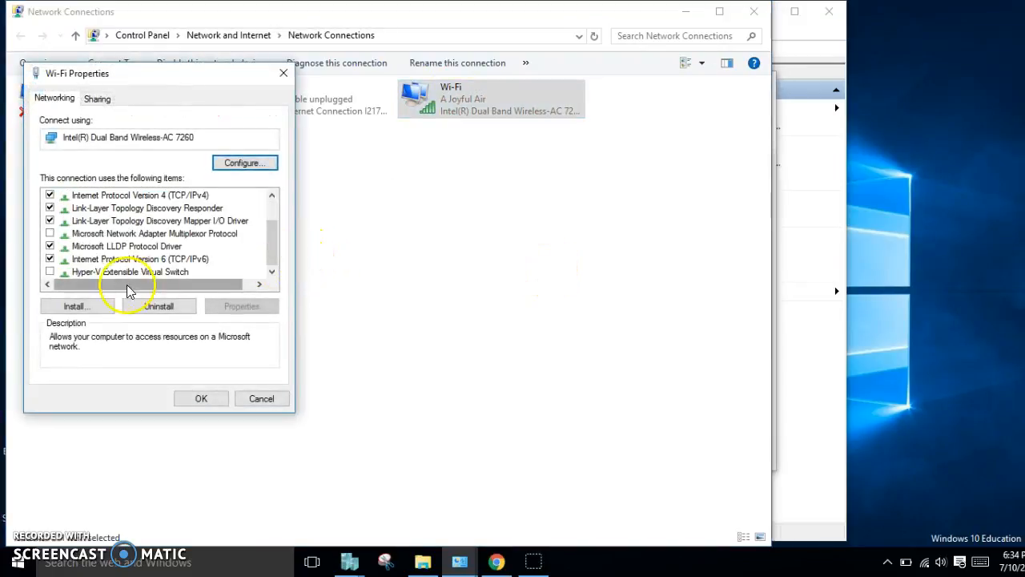
click(49, 273)
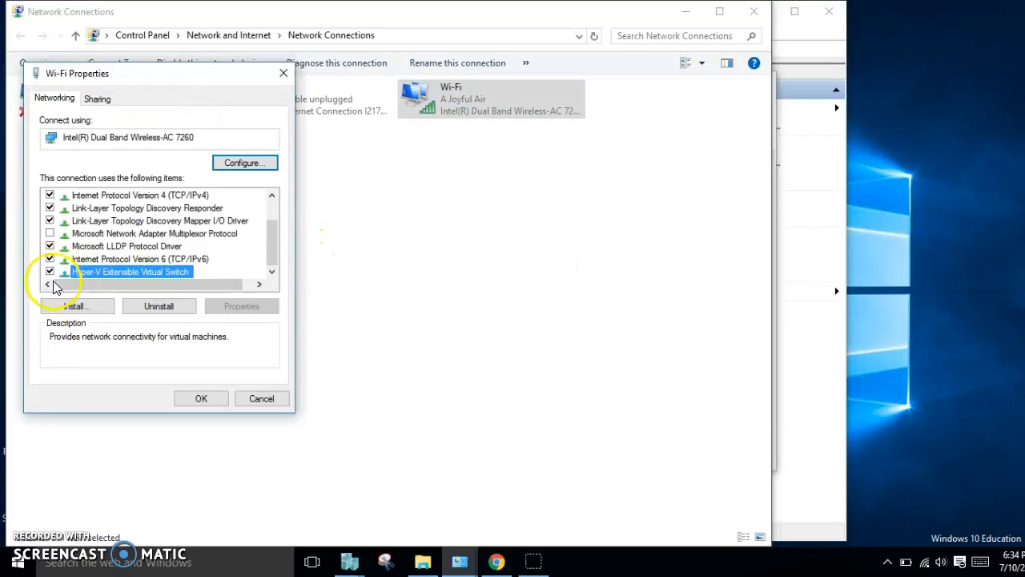
Try to install the Hyper-V Virtual Switch Extension Filter service on the Wi-Fi adapter, and cancel the adapter's properties.
click(70, 306)
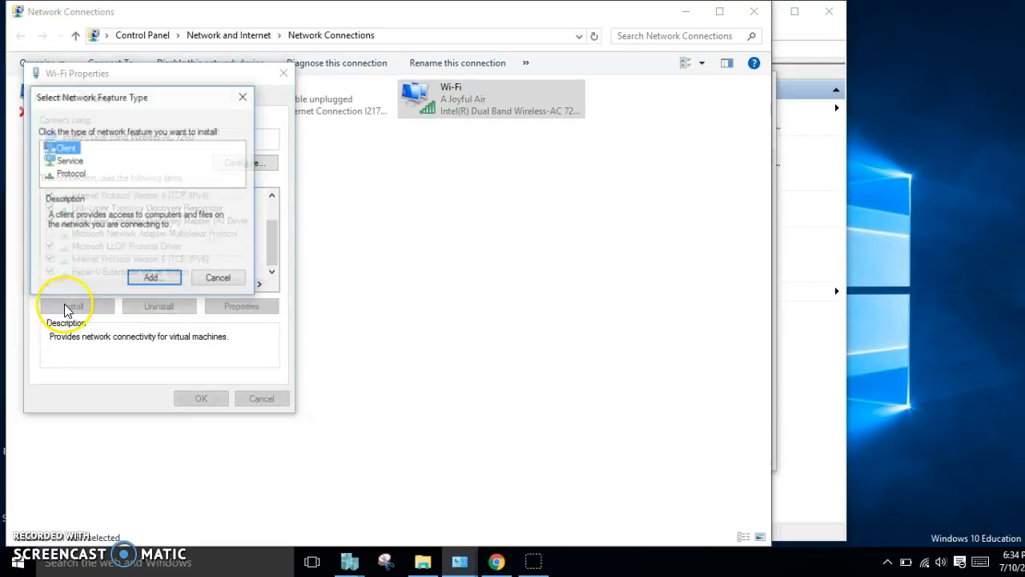
click(68, 160)
click(144, 277)
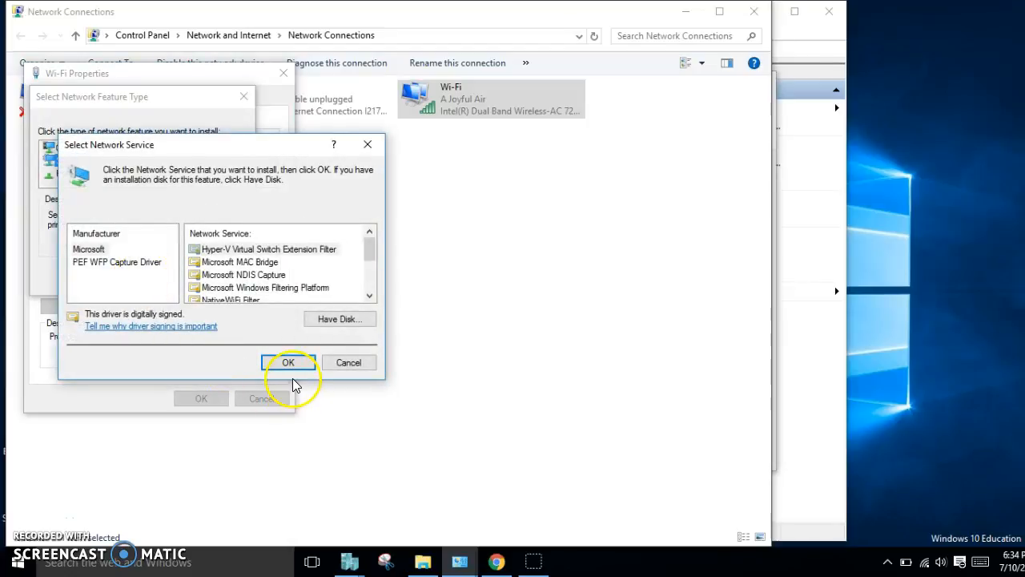
click(288, 364)
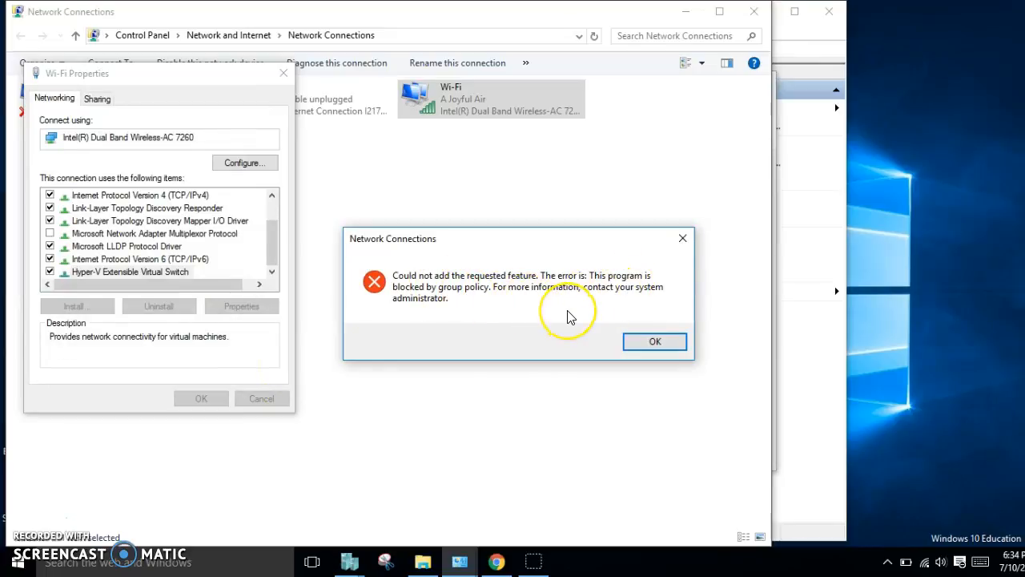
click(649, 343)
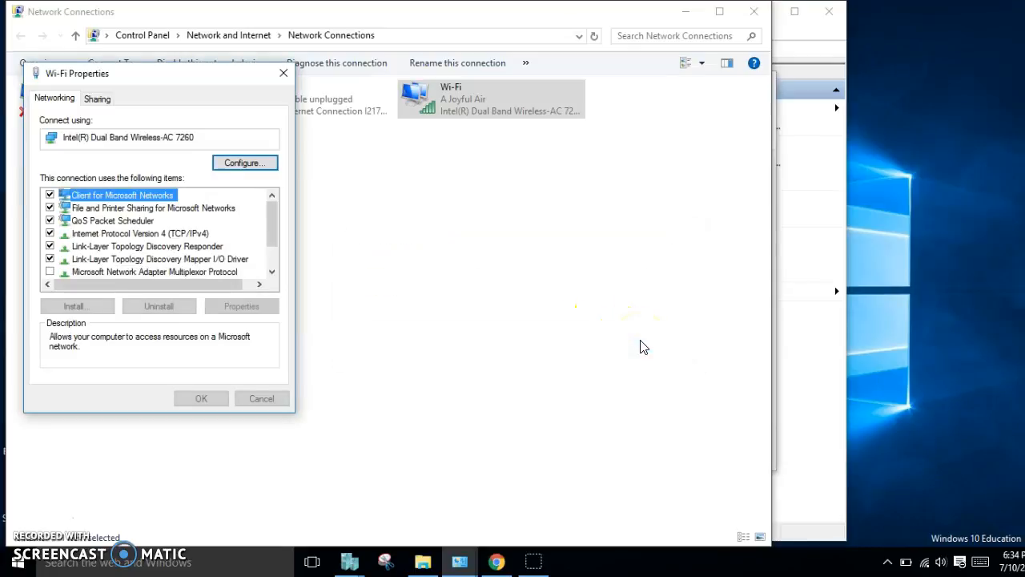
click(258, 398)
Return to the New Virtual Machine Wizard, leave networking as Not Connected, and create a 60 GB virtual hard disk.
mouse_move(348, 558)
click(399, 529)
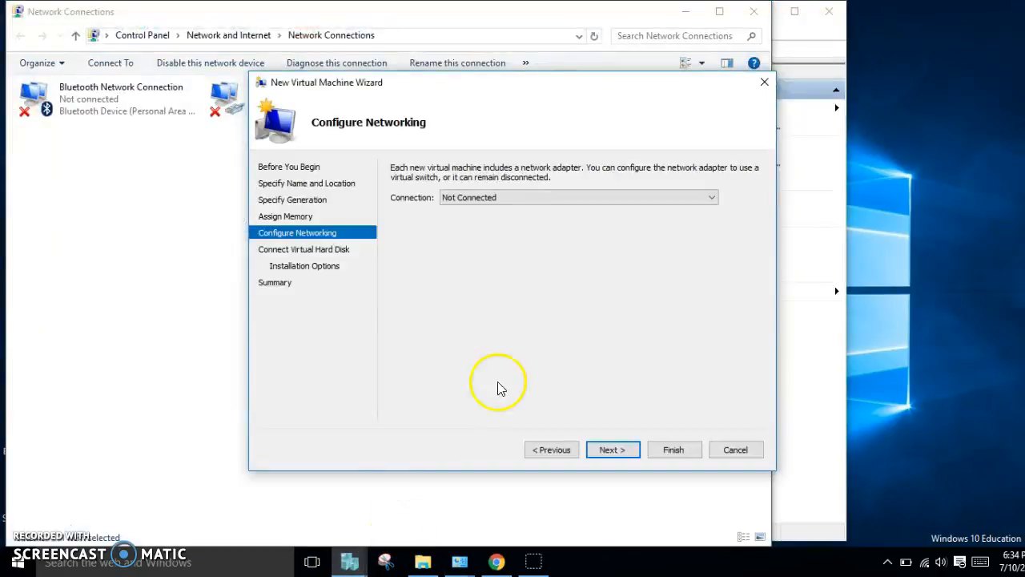
click(330, 251)
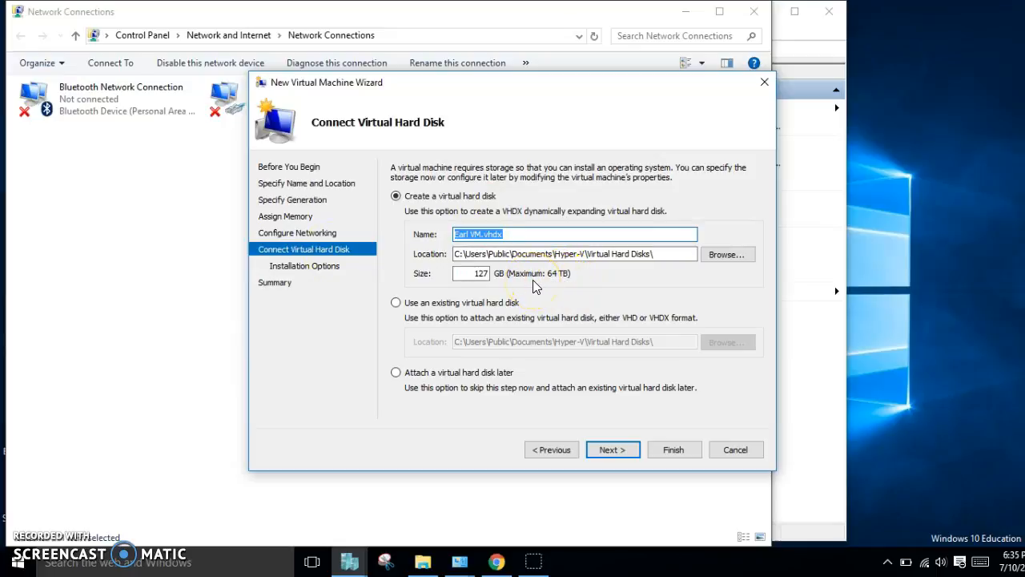
double_click(480, 274)
text(60)
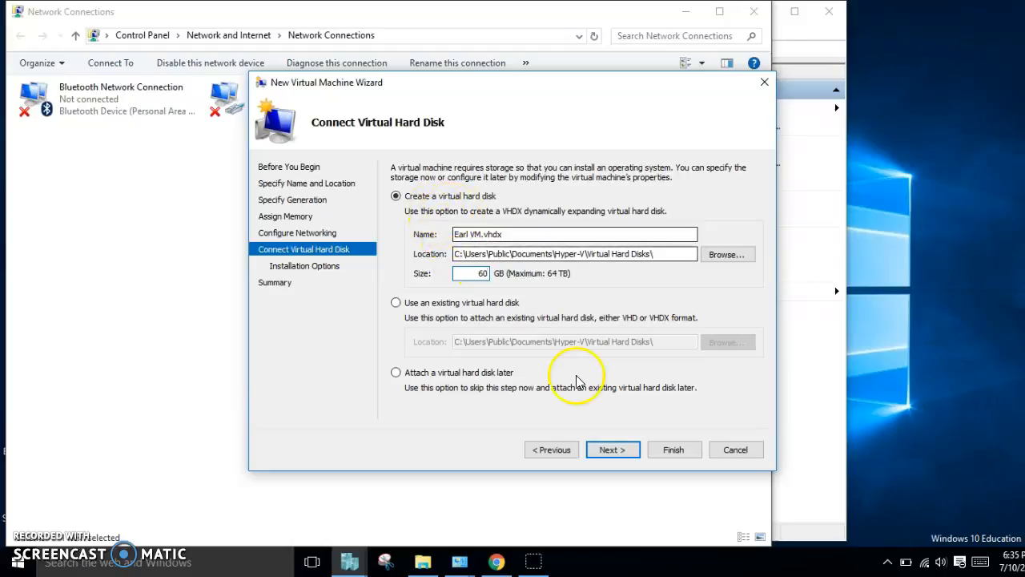
click(611, 451)
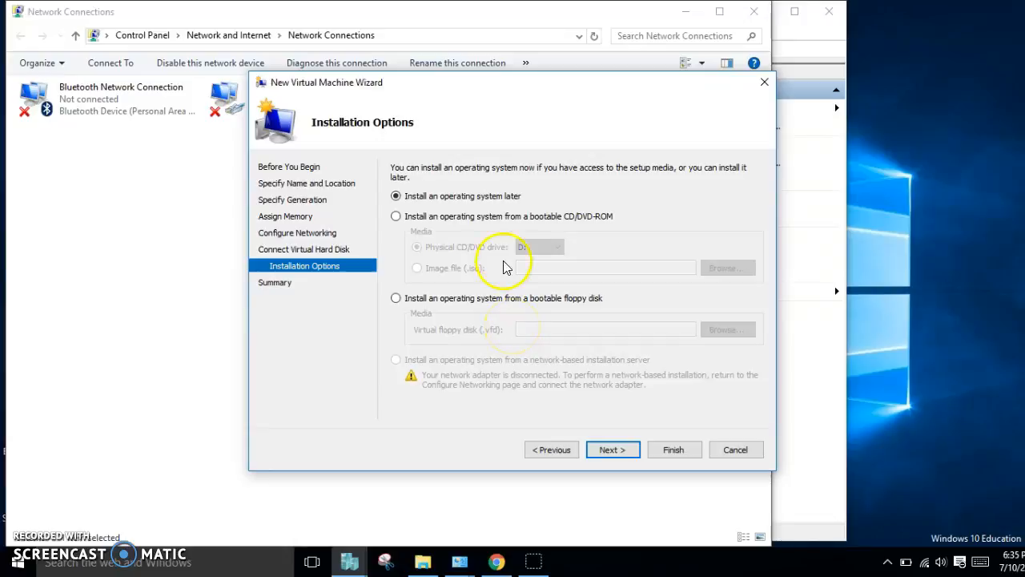
Choose to install an operating system later and continue to the wizard's summary.
click(430, 216)
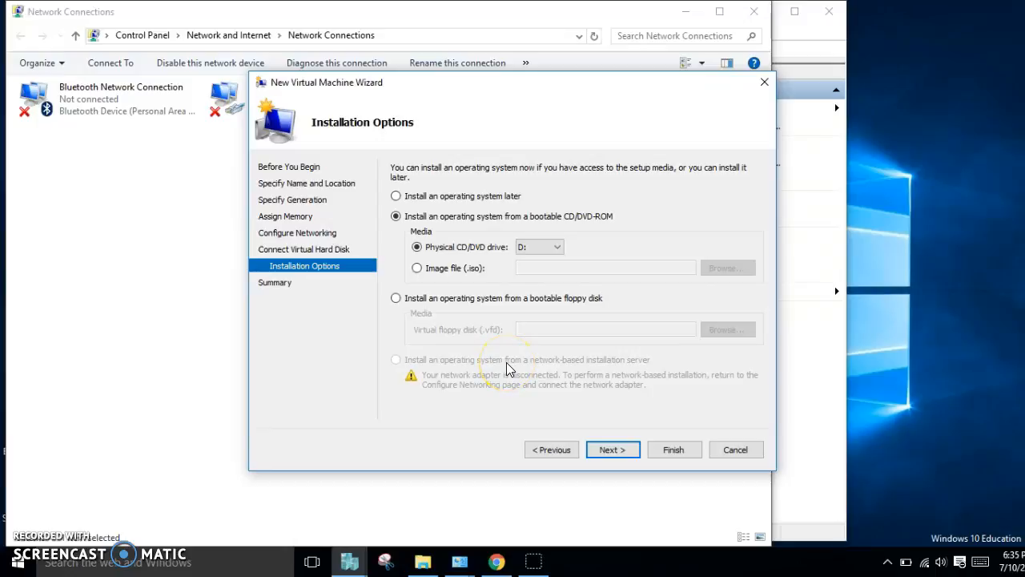
click(395, 197)
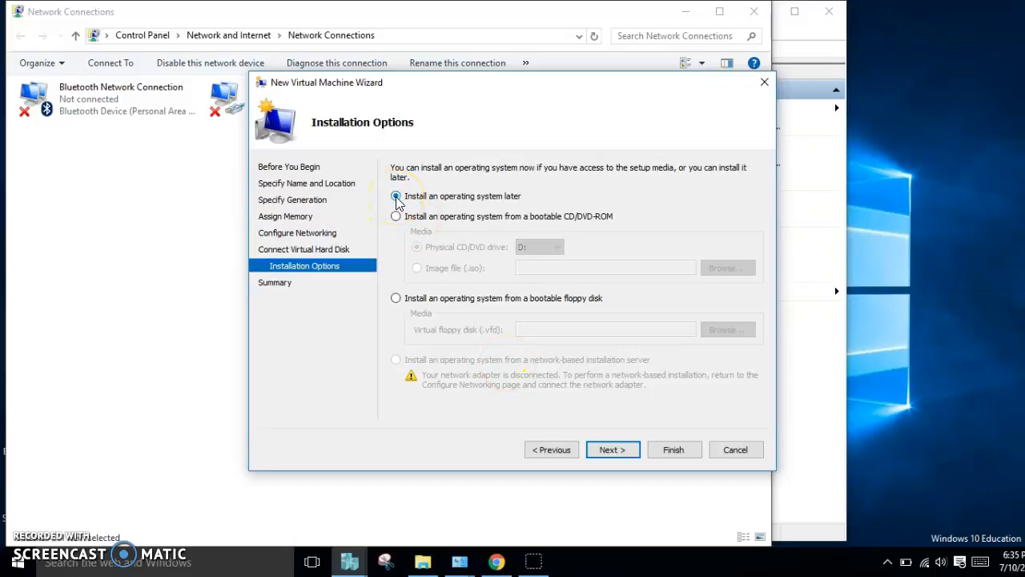
click(624, 454)
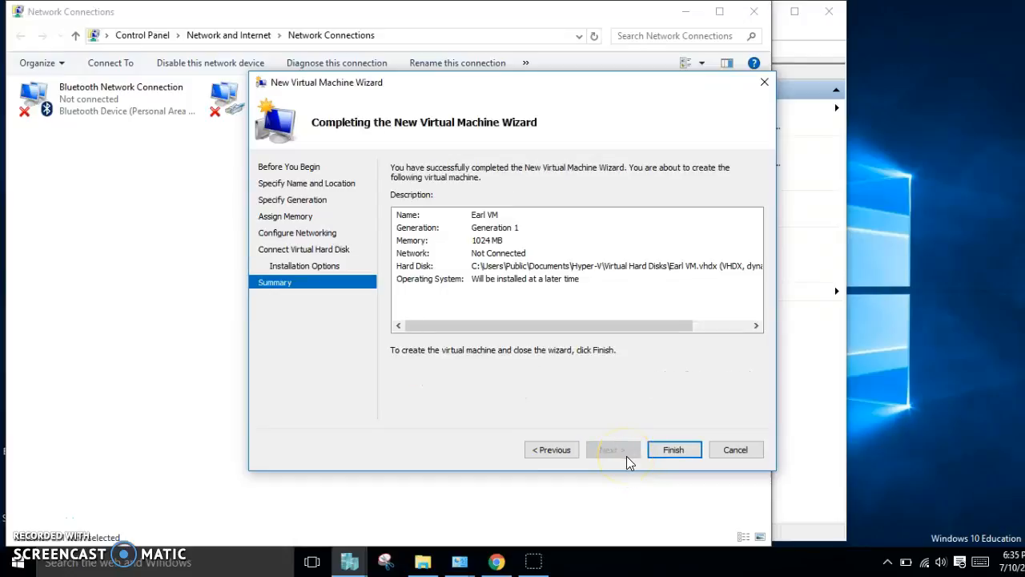
Recheck the networking page and summary, and try twice to finish creating the virtual machine.
click(304, 234)
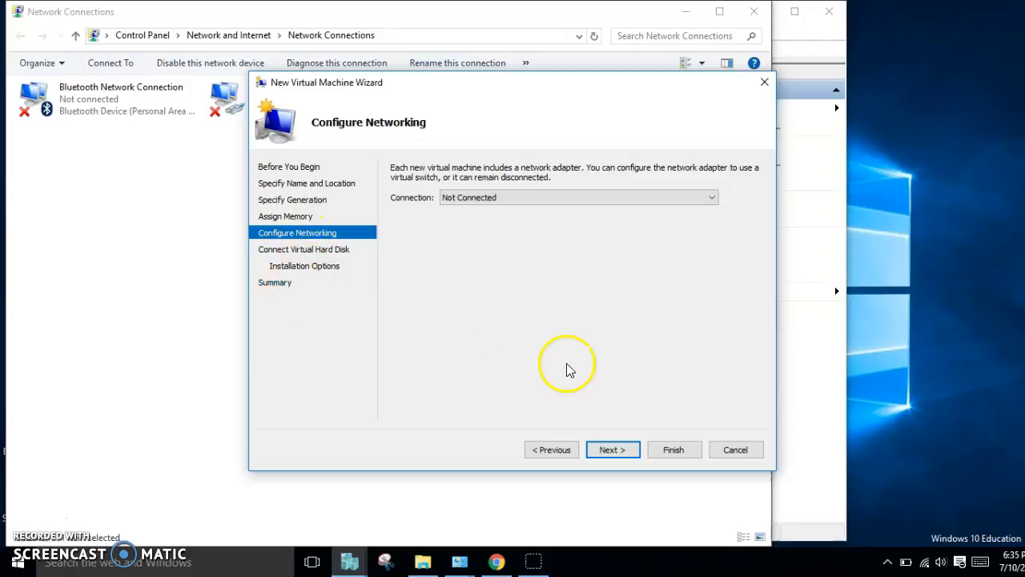
click(280, 284)
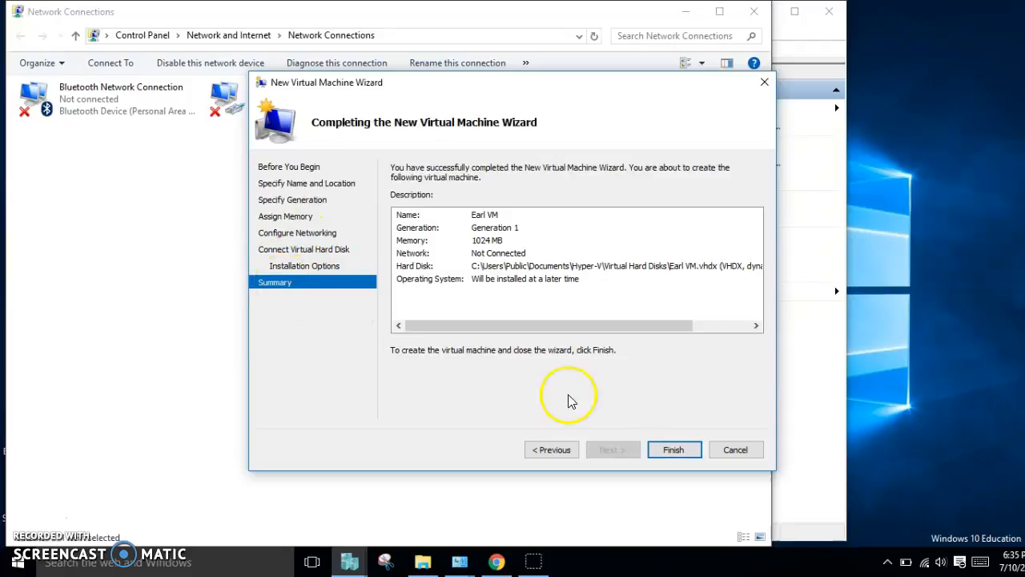
click(673, 449)
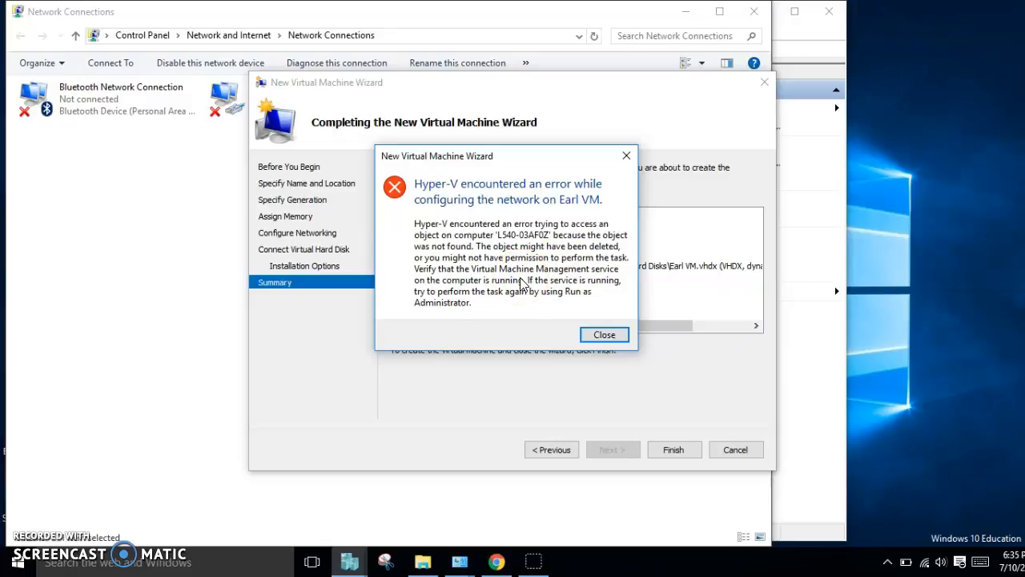
click(602, 337)
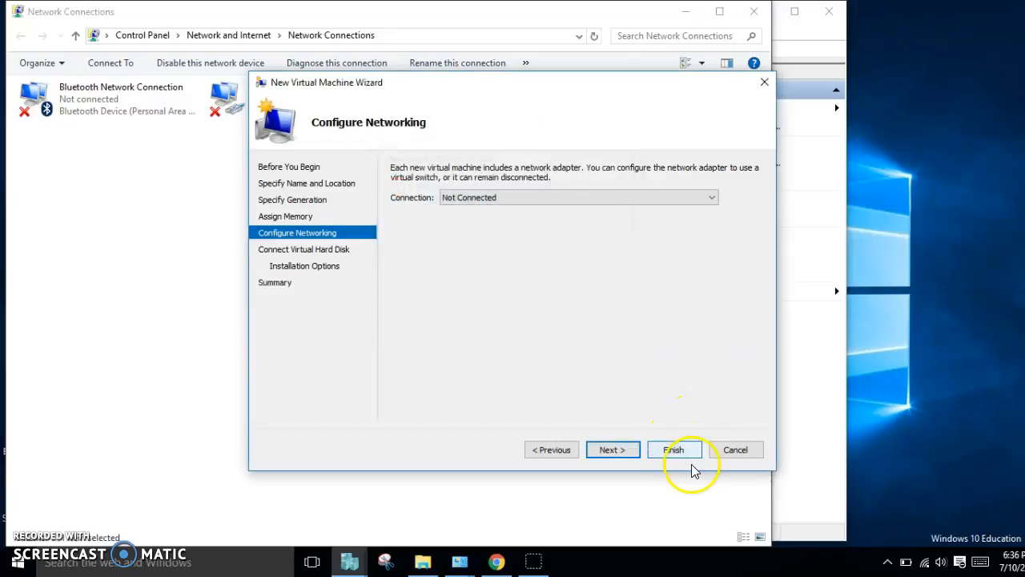
click(673, 450)
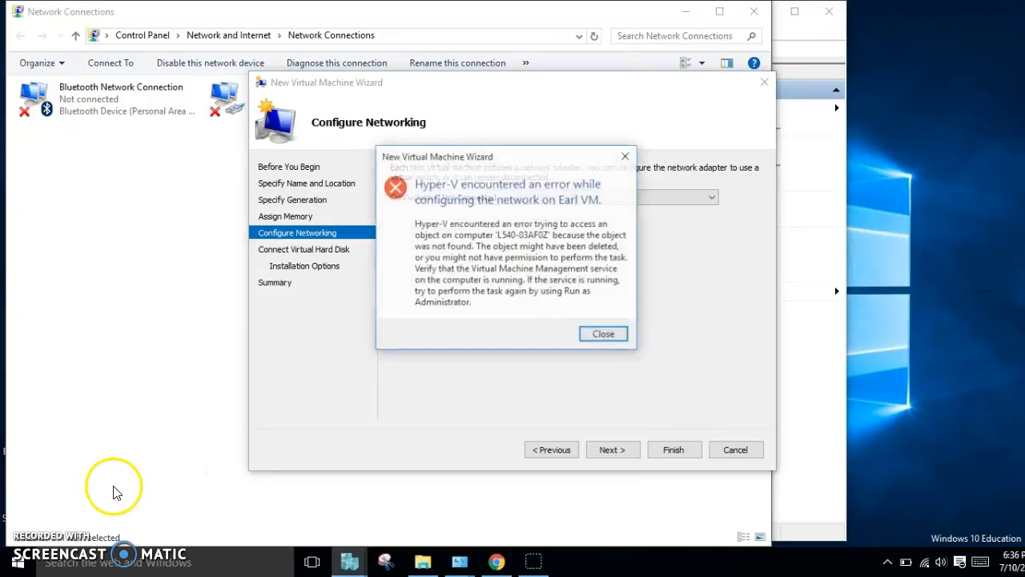